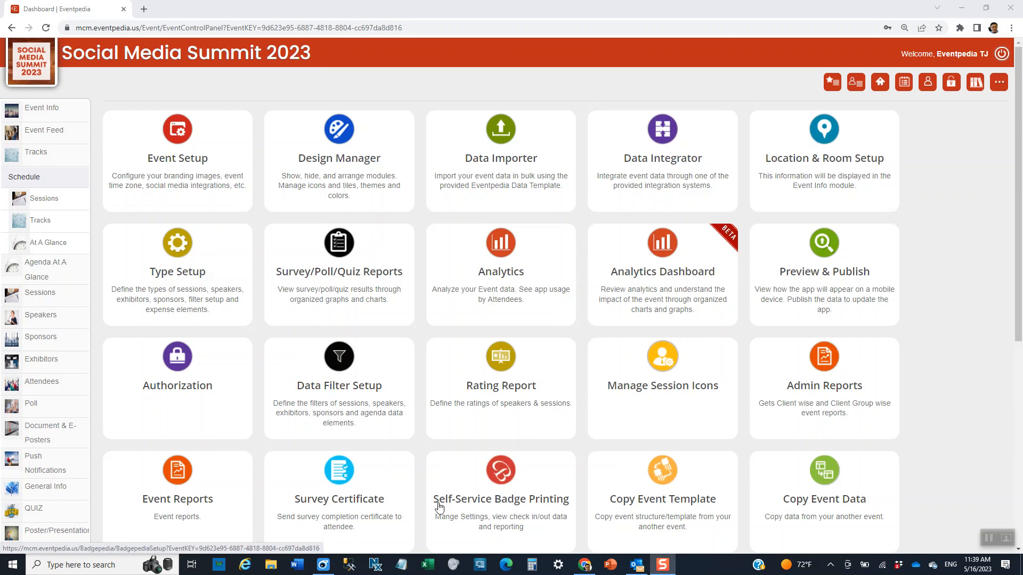
Open the Push Notifications module and preview the scheduling fields of a regular notification, leaving scheduling disabled
{"action": "left_click", "coordinate": [31, 472]}
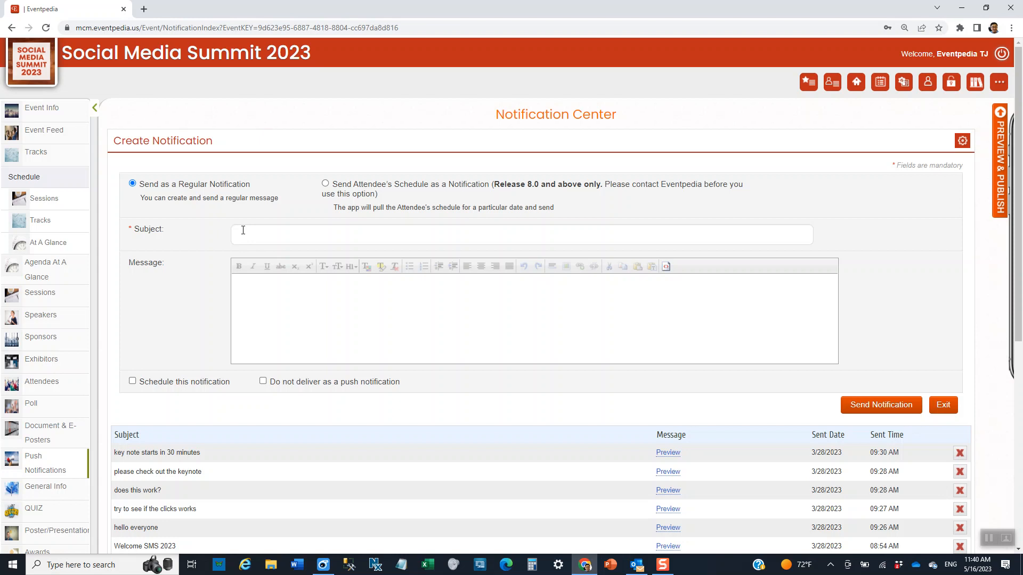
{"action": "left_click", "coordinate": [249, 298]}
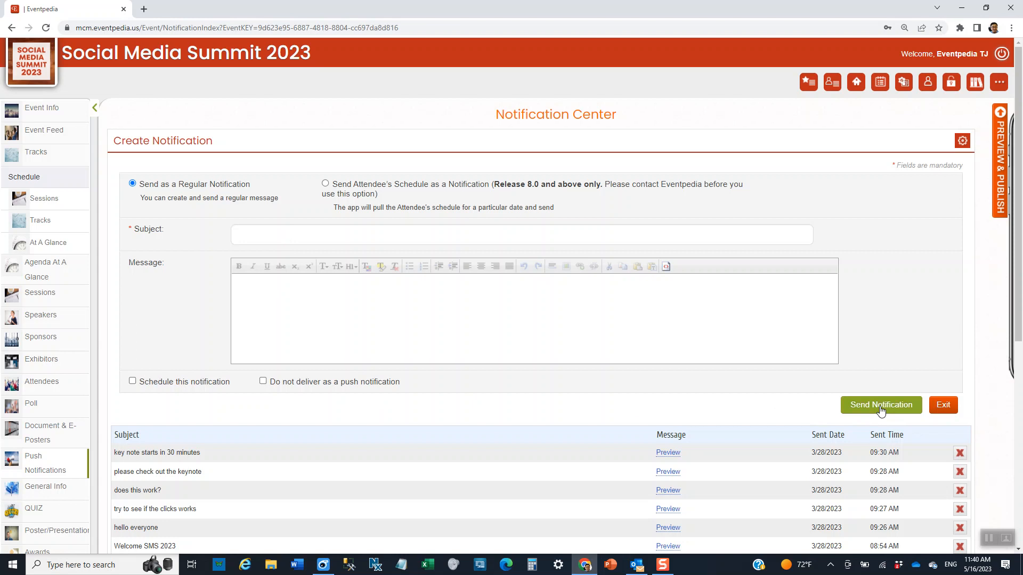
{"action": "left_click", "coordinate": [133, 382]}
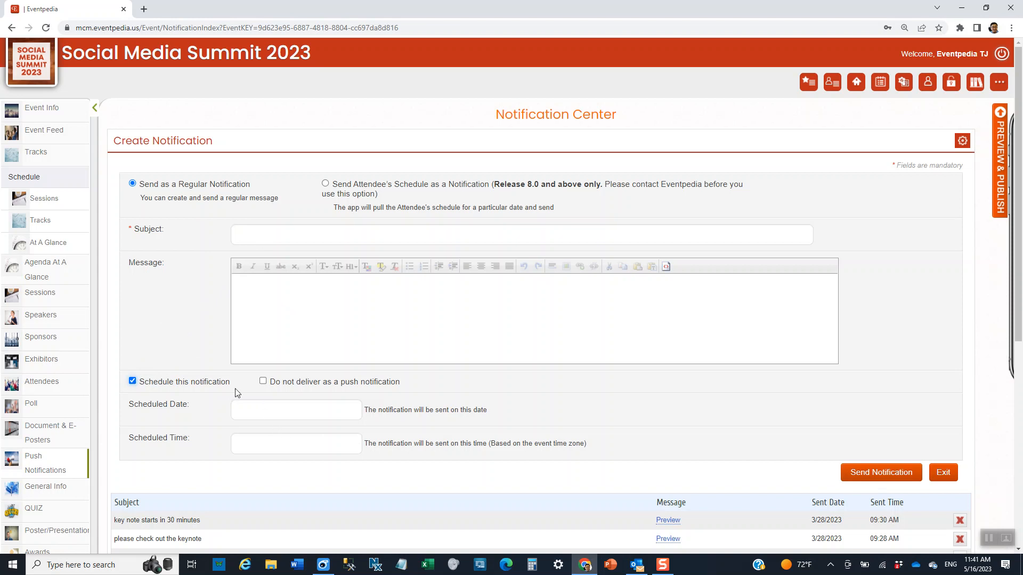
{"action": "left_click", "coordinate": [133, 382]}
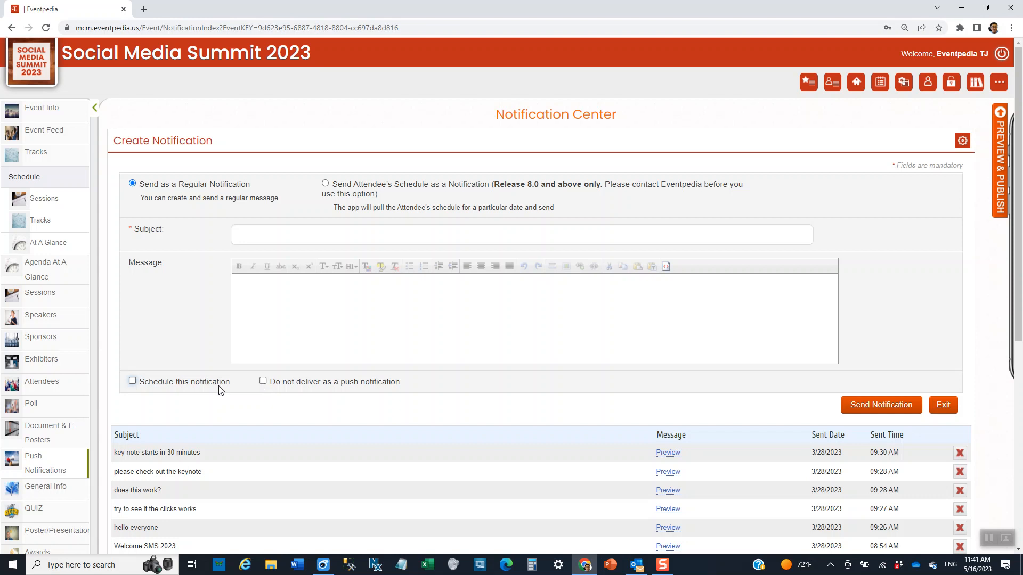
Choose to send the attendee's schedule as a notification, with the subject "this is your schedule for 10/06/2023"
{"action": "left_click", "coordinate": [324, 184]}
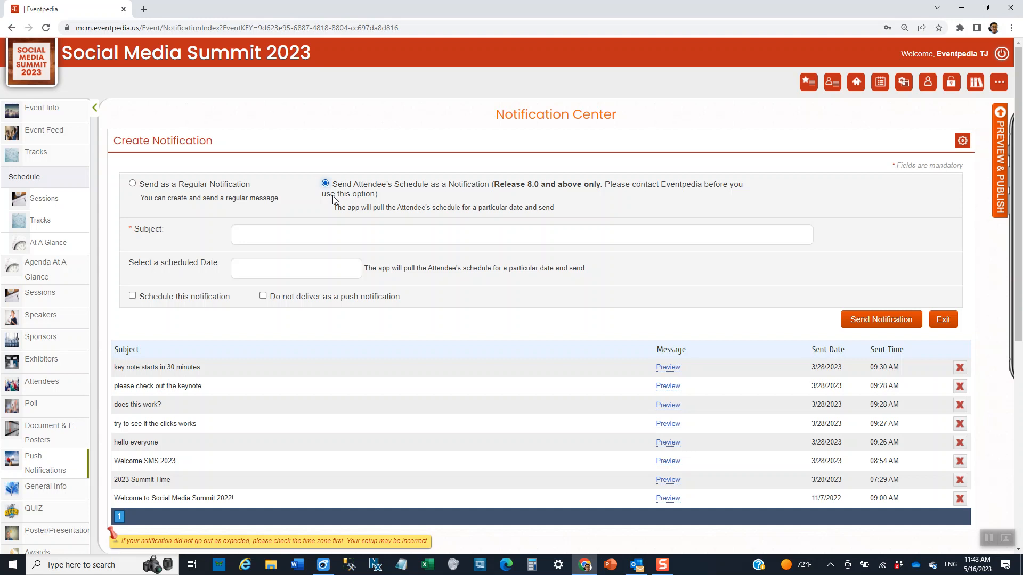
{"action": "left_click", "coordinate": [286, 236]}
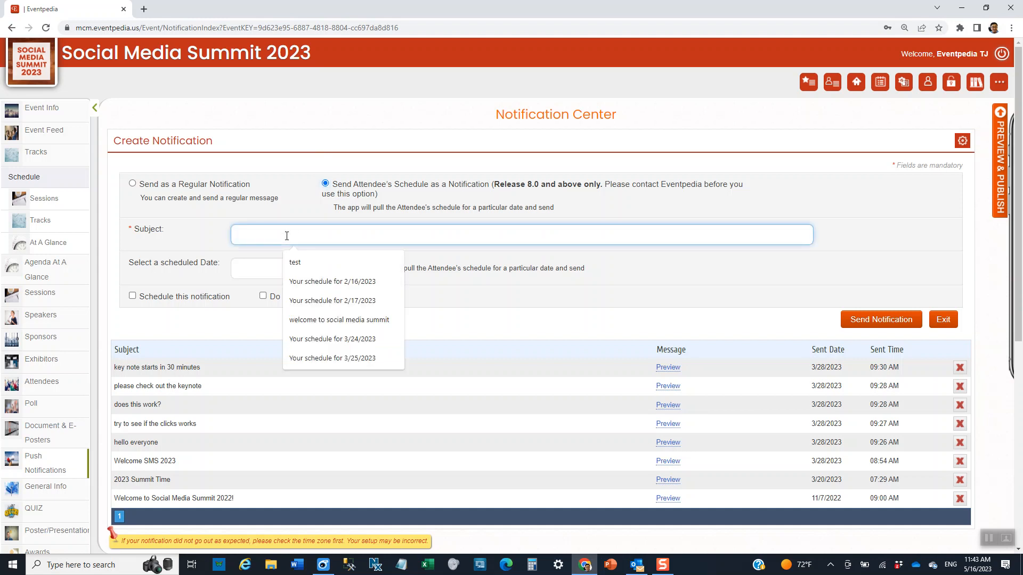
{"action": "type", "text": "this is your"}
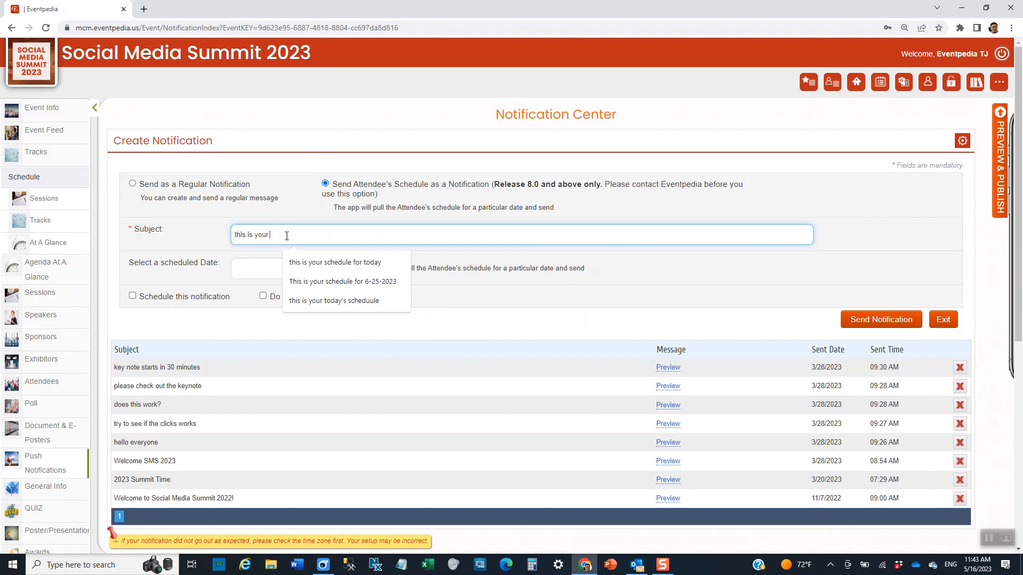
{"action": "type", "text": " schedule for "}
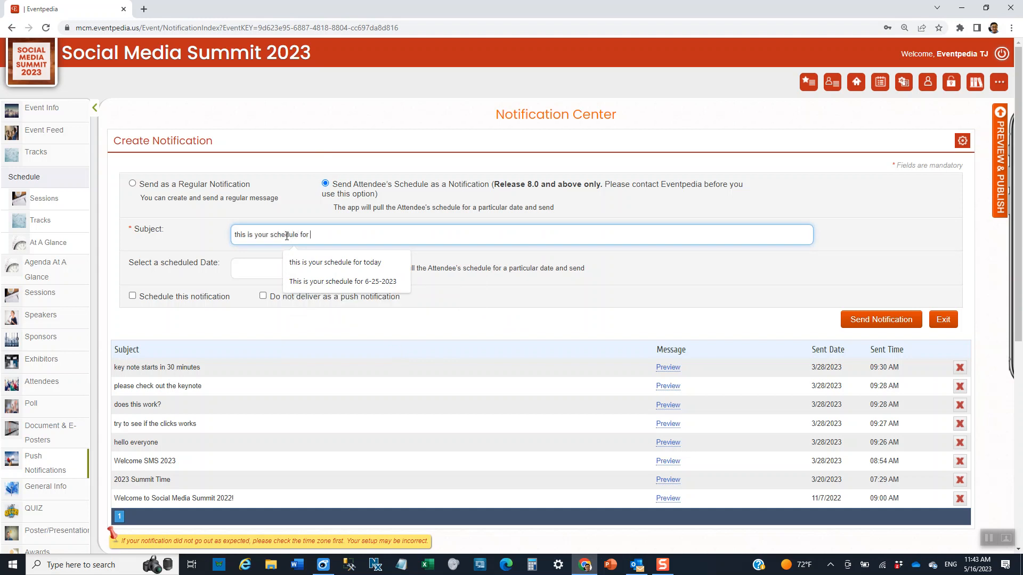
{"action": "type", "text": "10/06/2"}
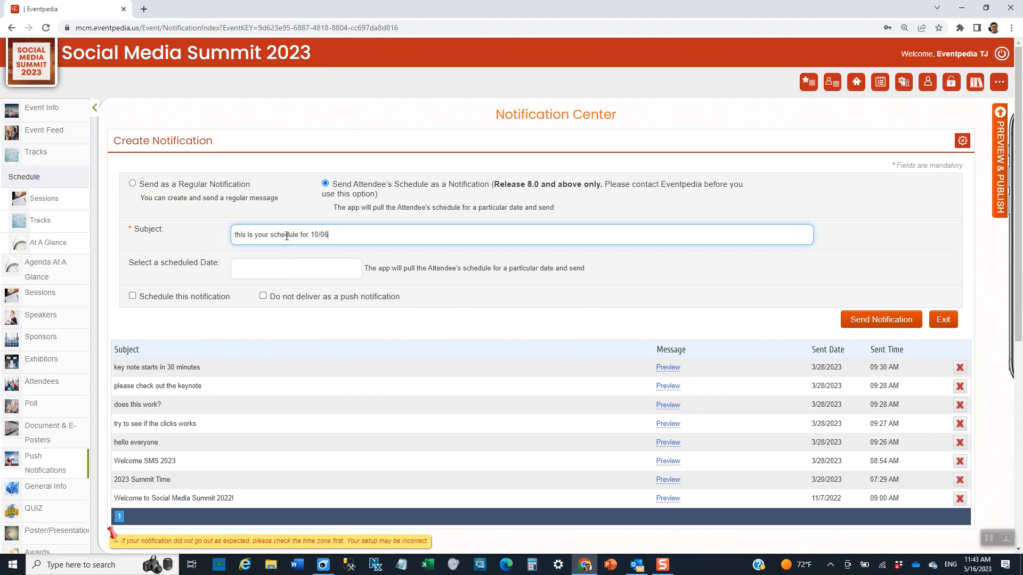
{"action": "key", "text": "BackSpace"}
{"action": "key", "text": "BackSpace"}
{"action": "type", "text": "/203"}
{"action": "key", "text": "Tab"}
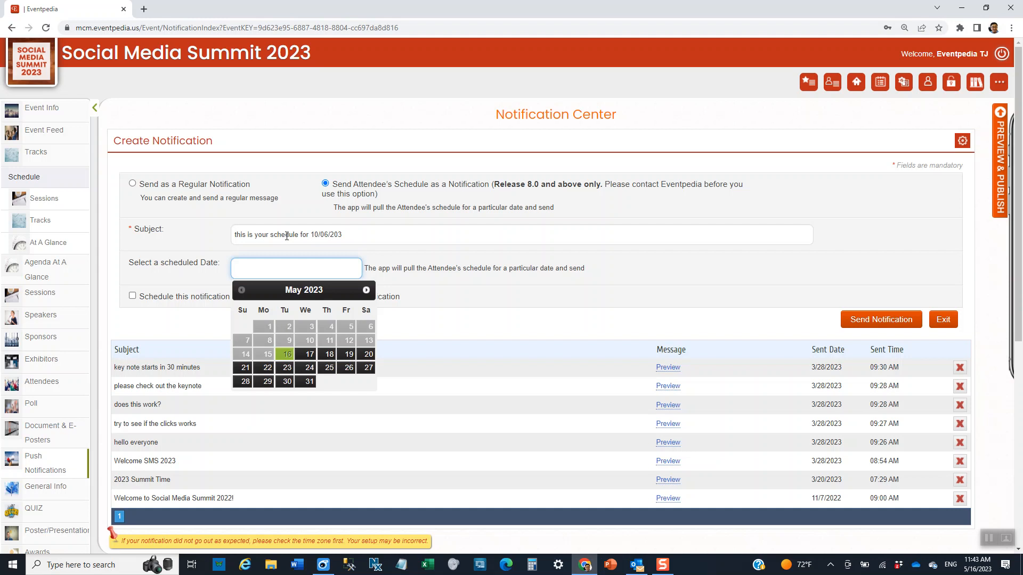
{"action": "left_click", "coordinate": [341, 236]}
{"action": "type", "text": "2"}
Set the date of the attendee schedule to pull to 10/06/2023
{"action": "left_click", "coordinate": [257, 272]}
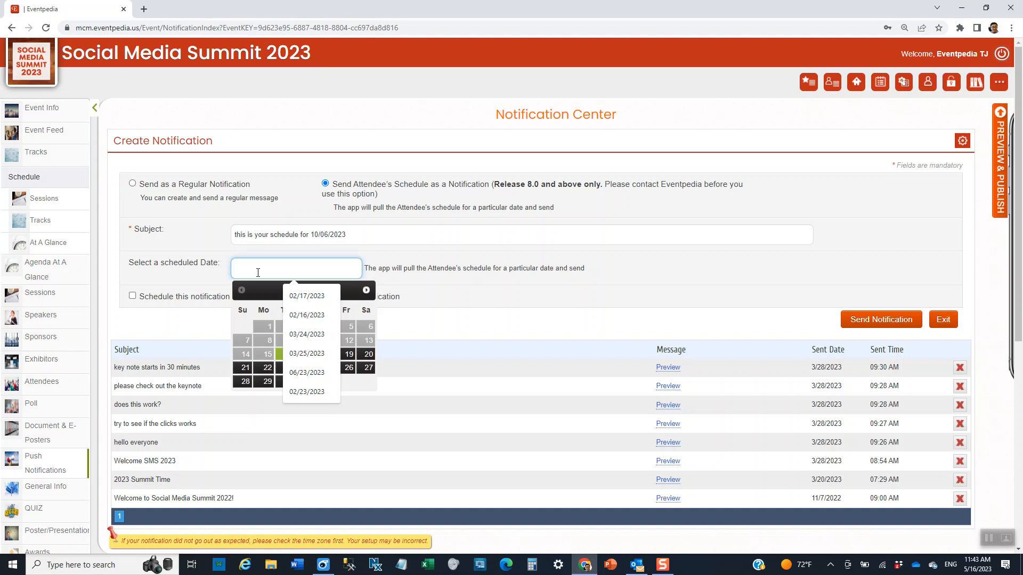
{"action": "type", "text": "10"}
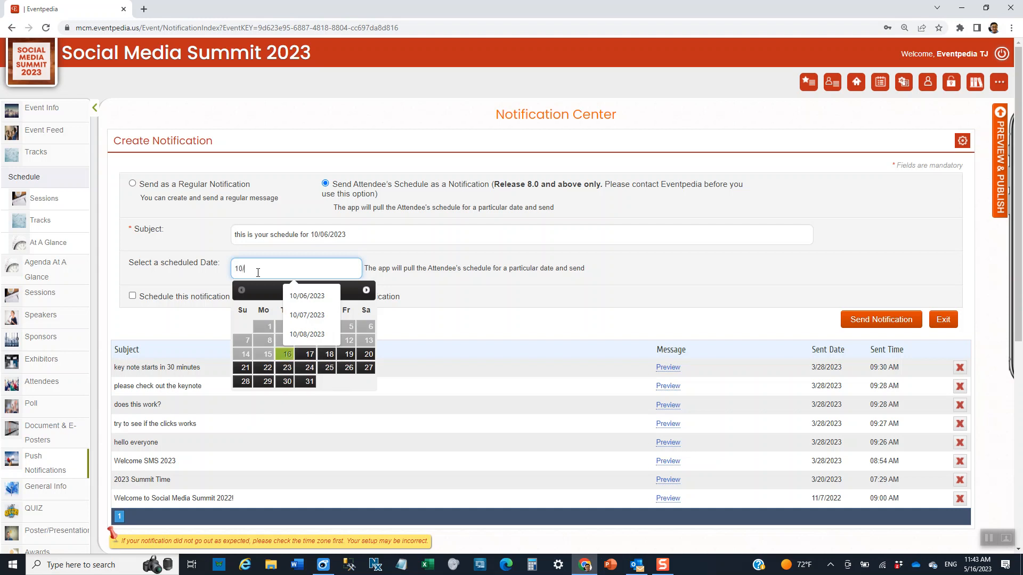
{"action": "type", "text": "/06/2023"}
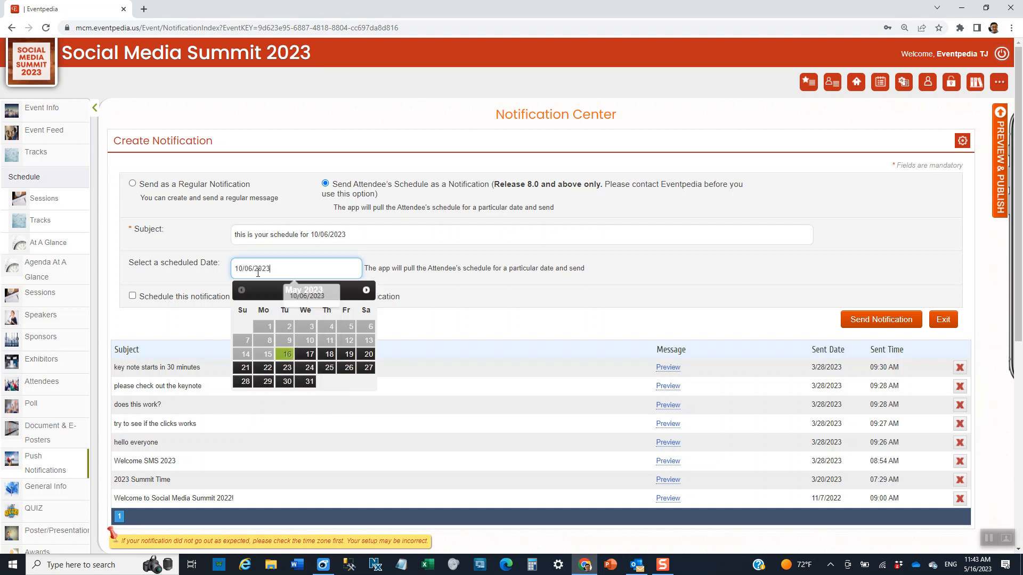
{"action": "key", "text": "Tab"}
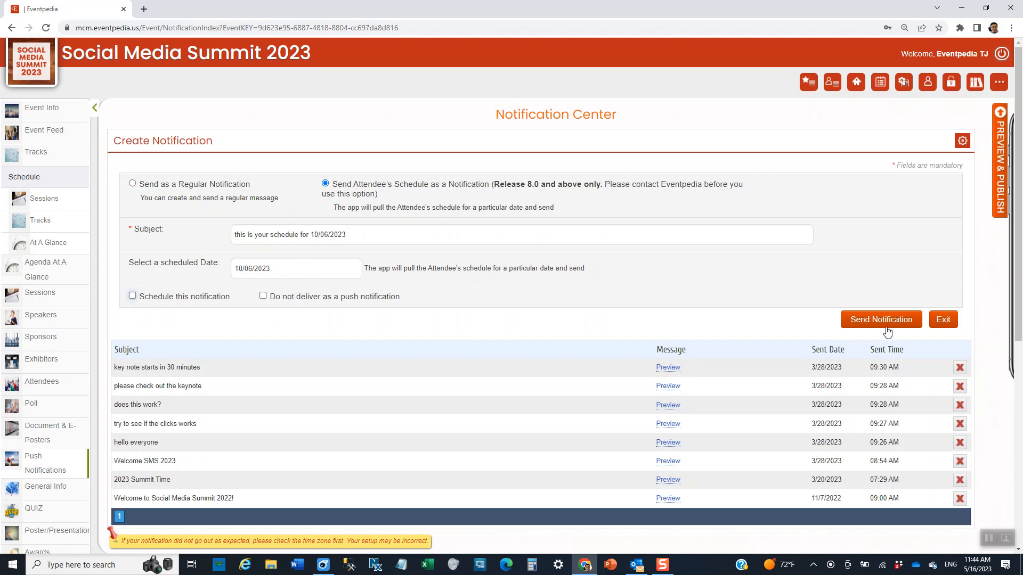
Check the mirrored phone in iTools, return to Chrome and send the 10/06/2023 schedule notification immediately
{"action": "left_click", "coordinate": [323, 564]}
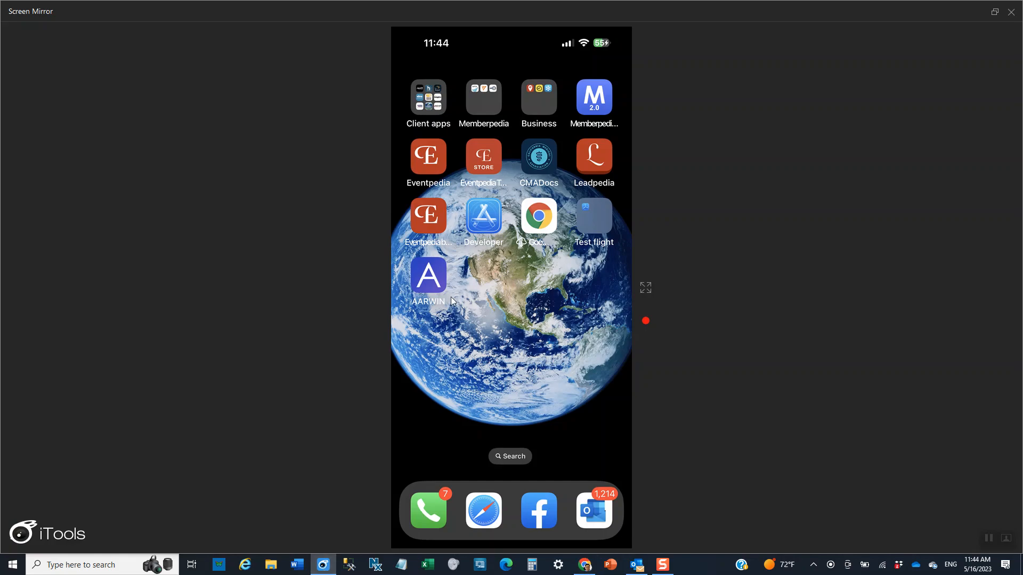
{"action": "left_click", "coordinate": [585, 565]}
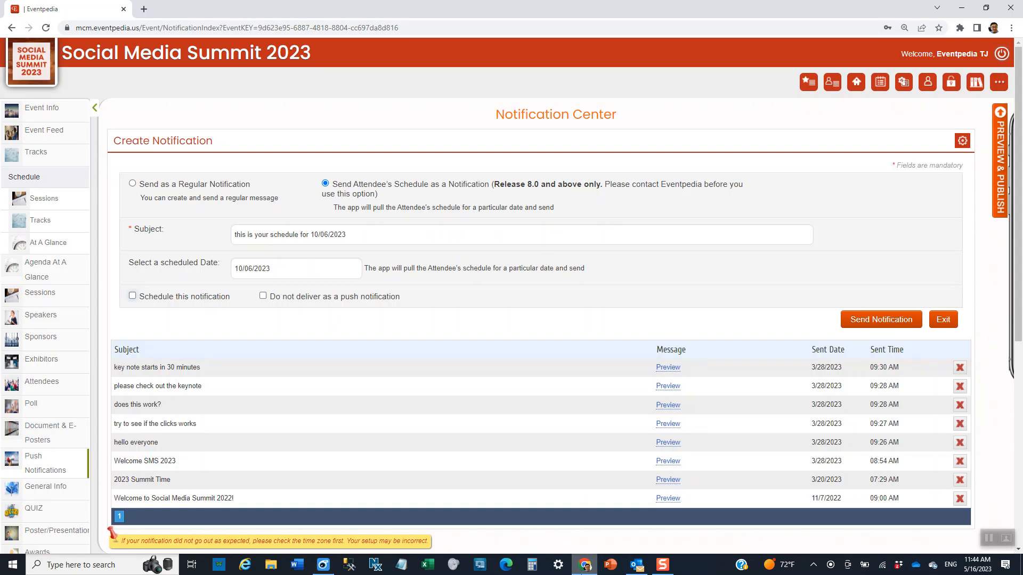
{"action": "left_click", "coordinate": [869, 321]}
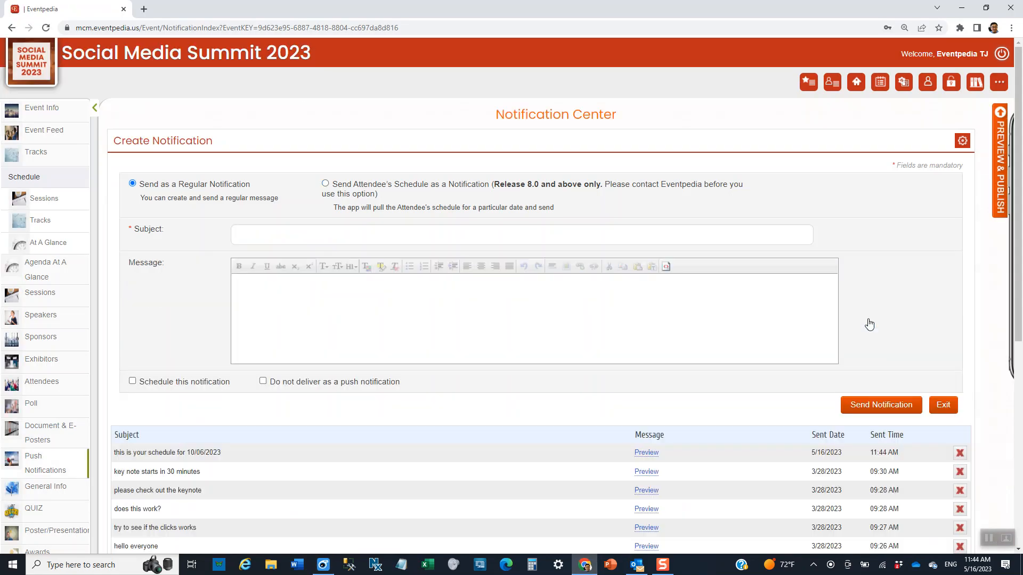
Switch to the iTools phone mirror, open the incoming Eventpedia notification and view the event app's push notifications list
{"action": "left_click", "coordinate": [326, 562]}
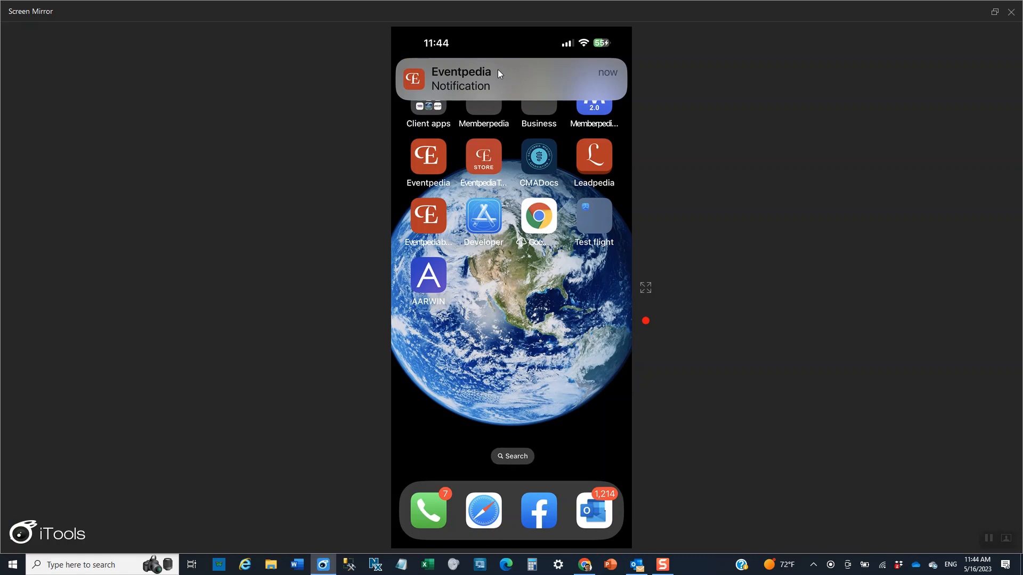
{"action": "left_click", "coordinate": [498, 70]}
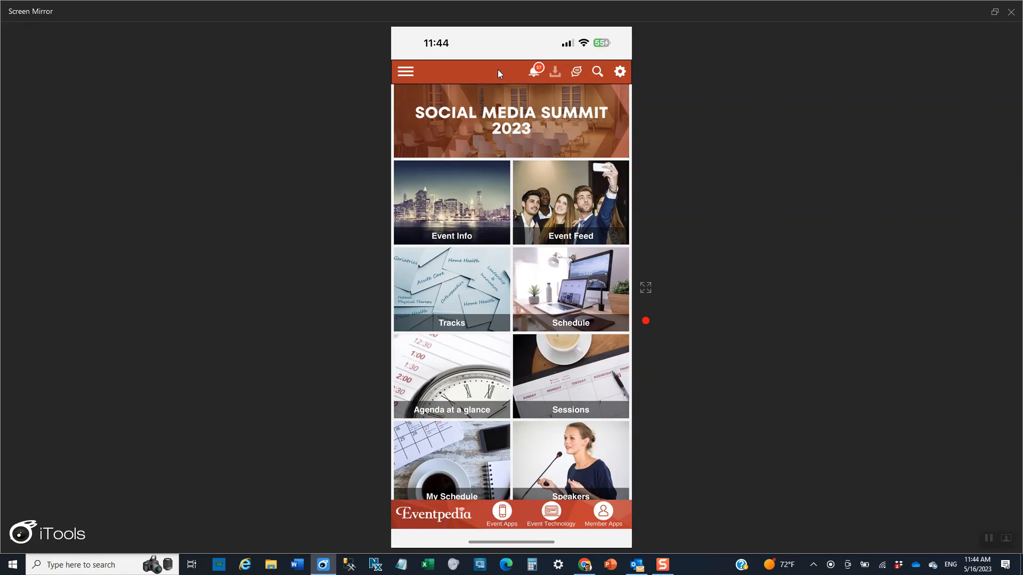
{"action": "left_click", "coordinate": [535, 72]}
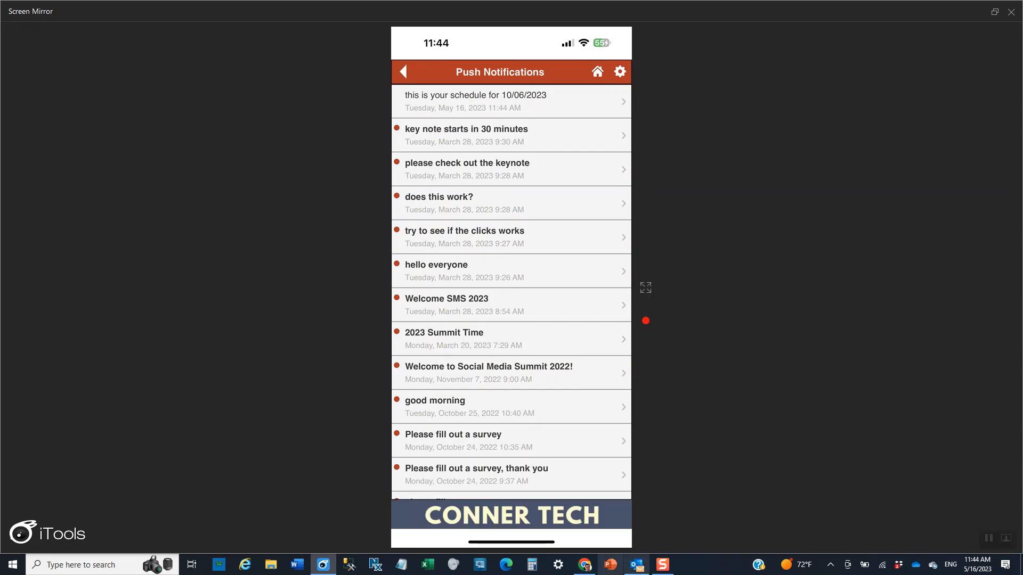
Switch back to Chrome and start another attendee's schedule notification with the subject "this is your schedule for 10-/07/2023"
{"action": "left_click", "coordinate": [586, 565]}
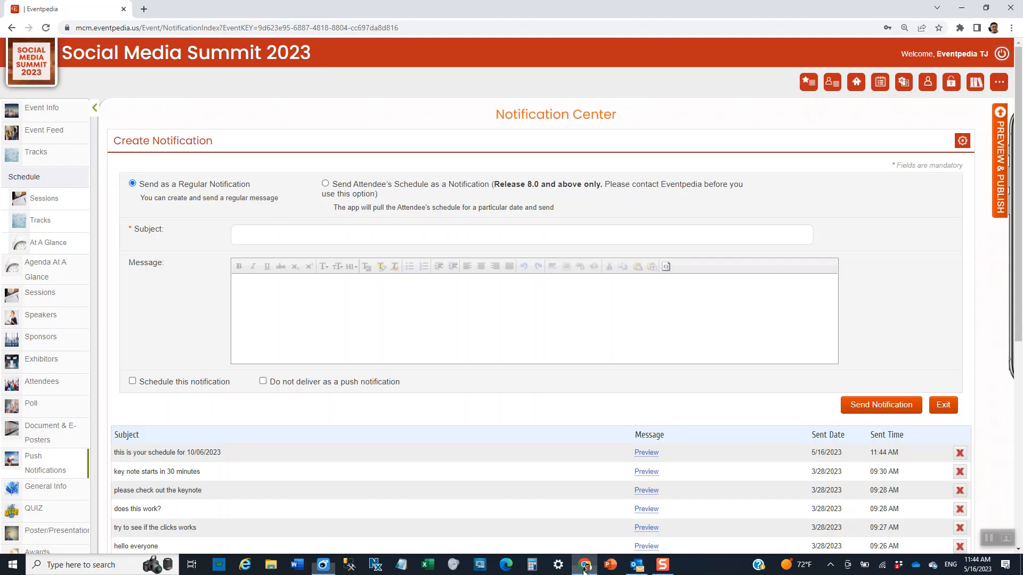
{"action": "left_click", "coordinate": [324, 183]}
{"action": "left_click", "coordinate": [291, 236]}
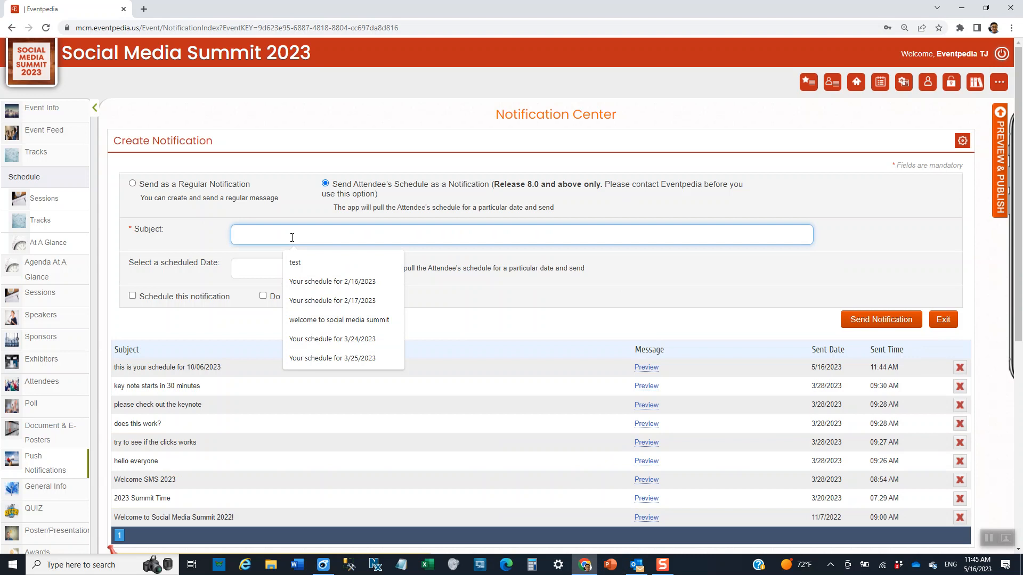
{"action": "type", "text": "this is your"}
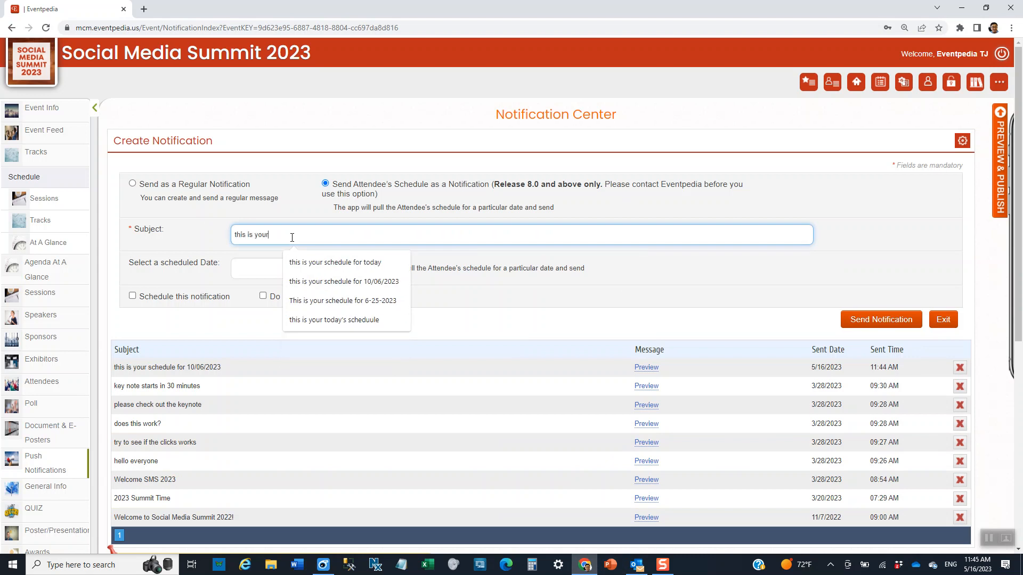
{"action": "type", "text": " schedule for "}
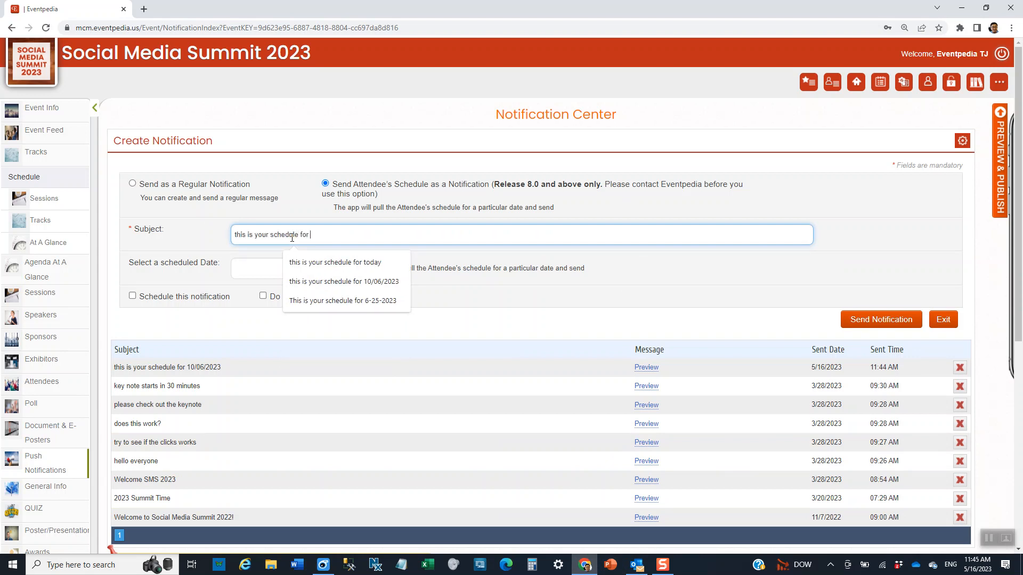
{"action": "type", "text": "10-/07/2"}
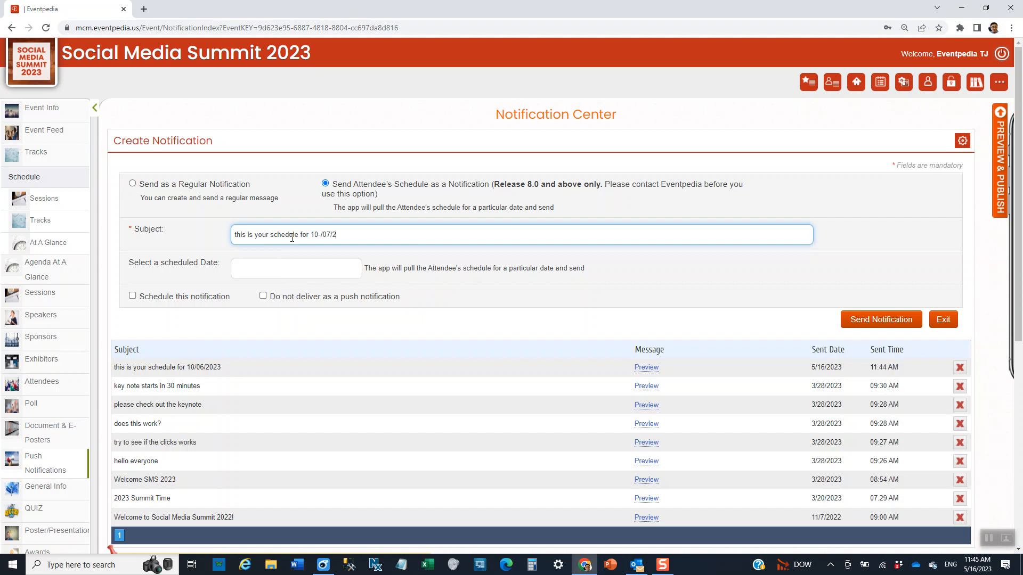
{"action": "type", "text": "023"}
{"action": "key", "text": "Tab"}
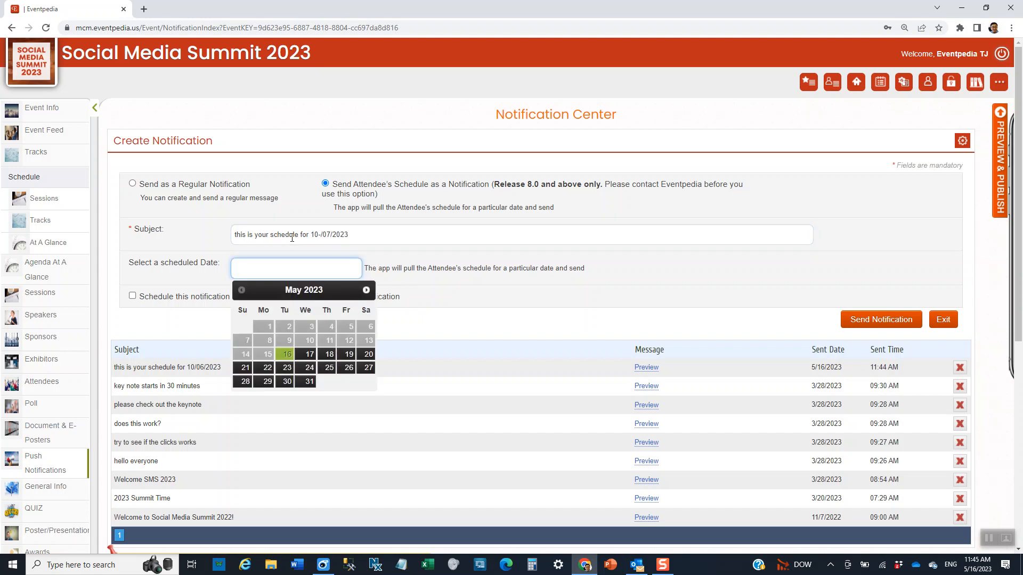
Set the attendee schedule date for this second notification to 10/07/2023
{"action": "type", "text": "10"}
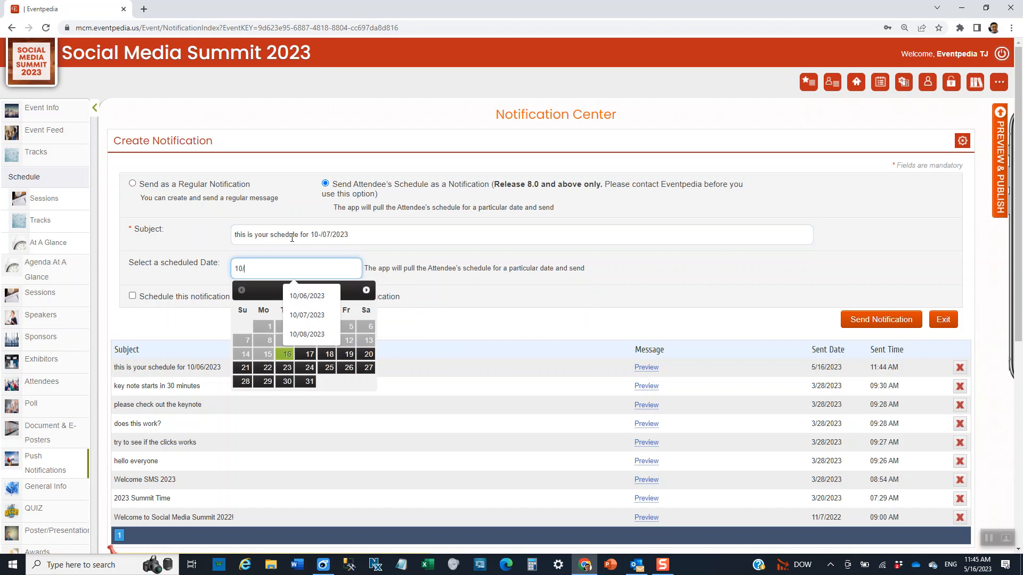
{"action": "type", "text": "/07/2023"}
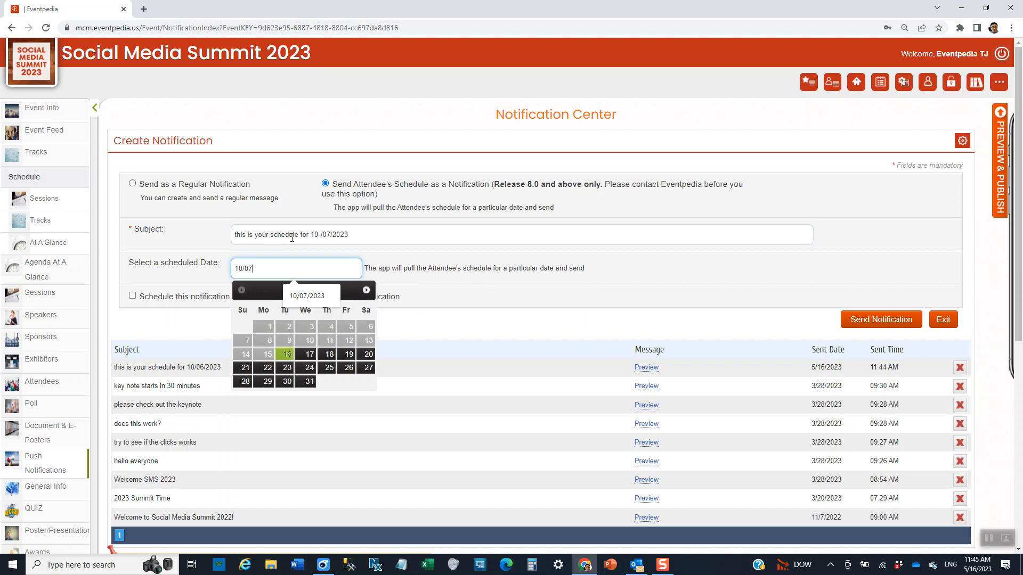
{"action": "key", "text": "Tab"}
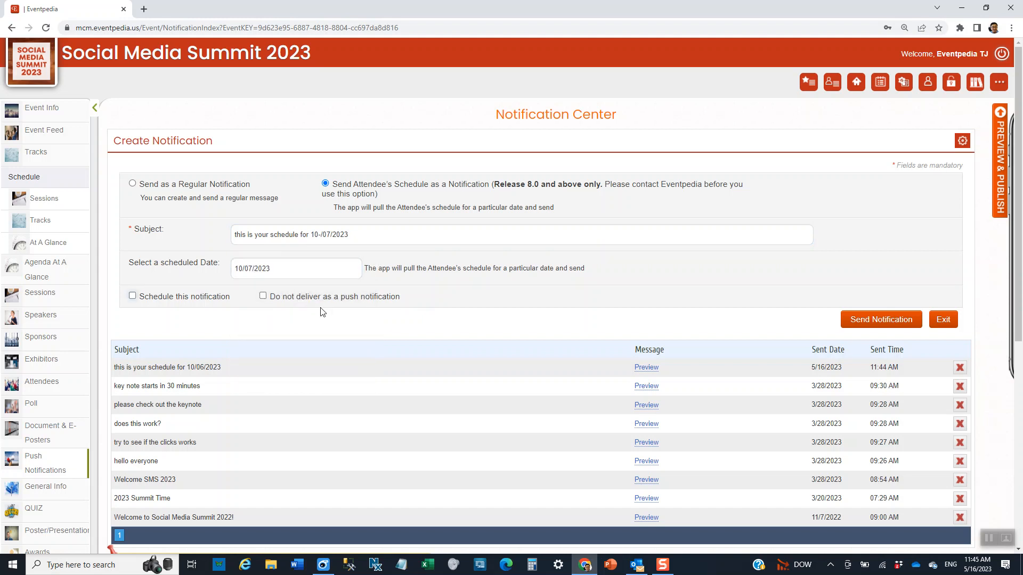
Enable scheduling for this notification and set its delivery to 10/07/2023 at 07:00 AM
{"action": "left_click", "coordinate": [132, 296]}
{"action": "left_click", "coordinate": [269, 326]}
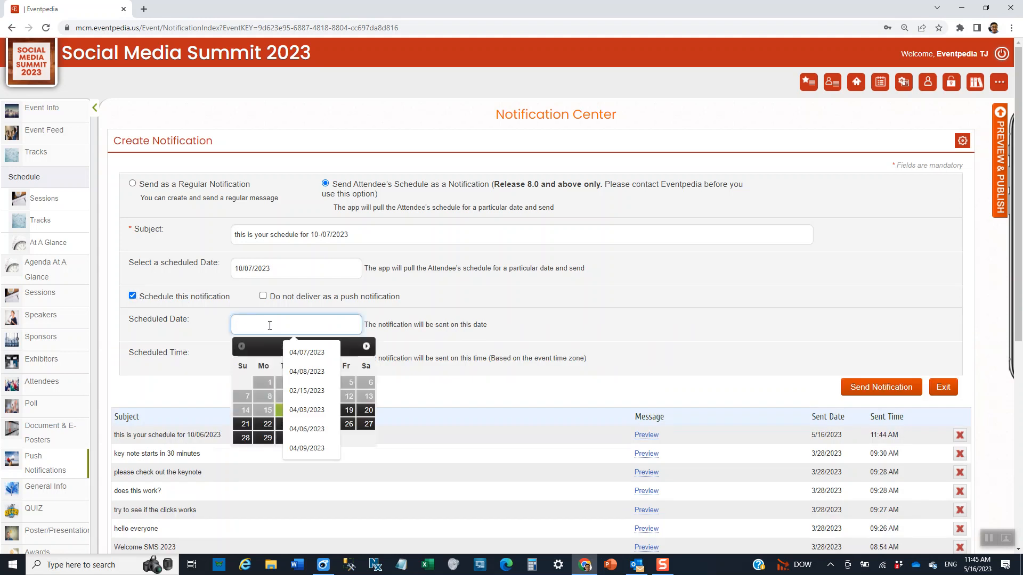
{"action": "type", "text": "10/07/2023"}
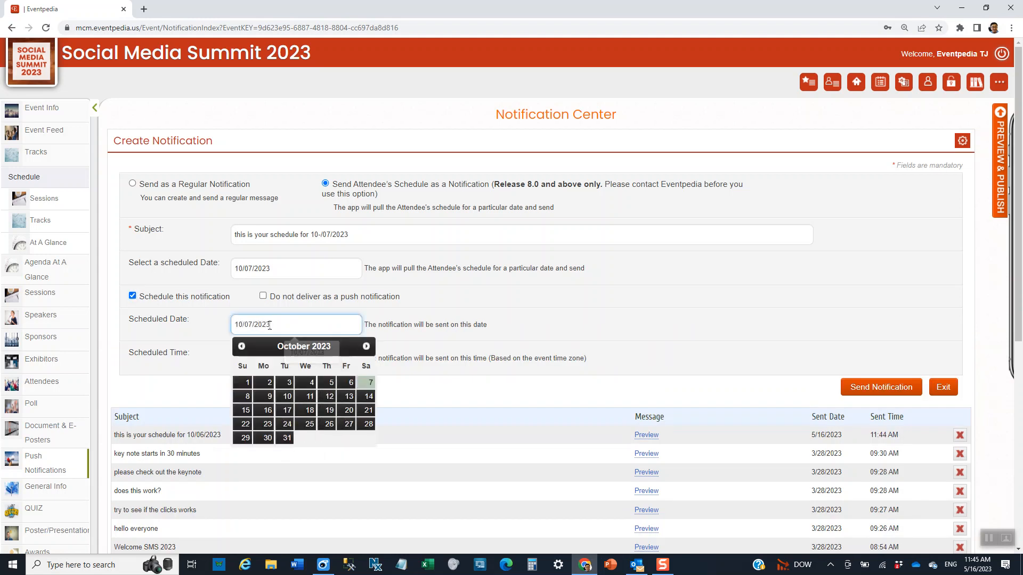
{"action": "key", "text": "Tab"}
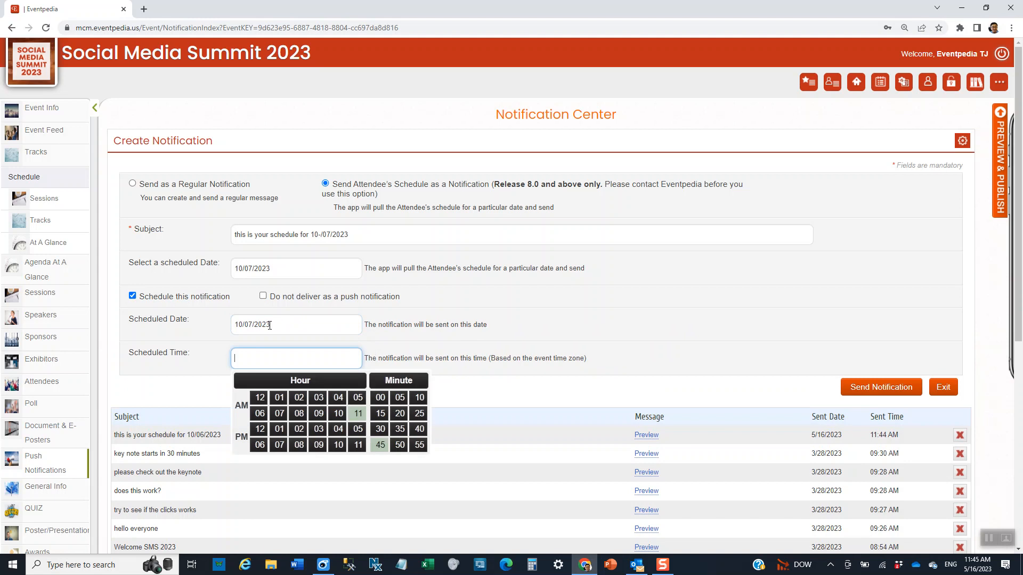
{"action": "left_click", "coordinate": [279, 414]}
{"action": "left_click", "coordinate": [380, 398]}
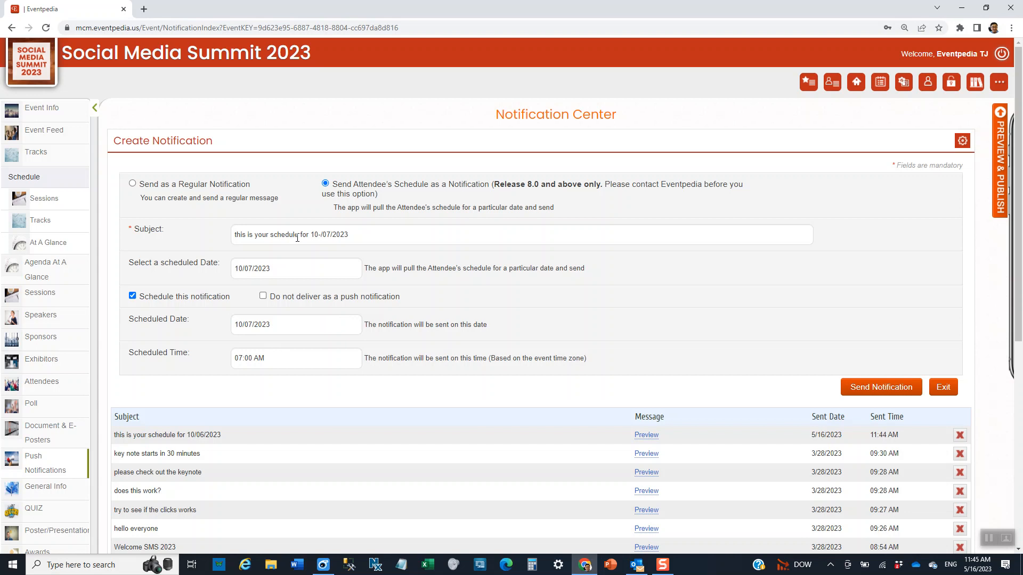
{"action": "left_click", "coordinate": [275, 268]}
{"action": "left_click_drag", "start_coordinate": [275, 268], "coordinate": [219, 271]}
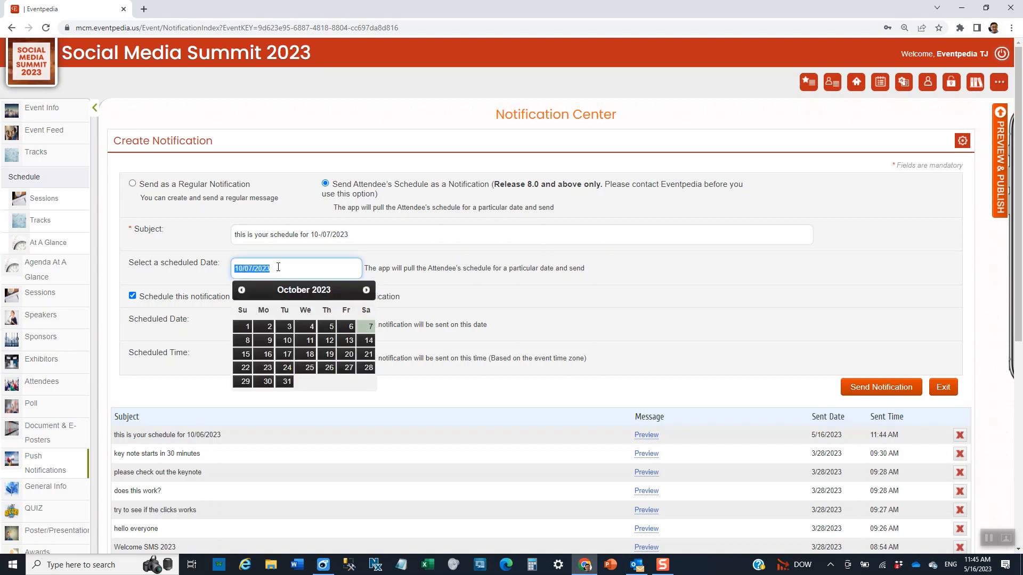
{"action": "left_click", "coordinate": [676, 255]}
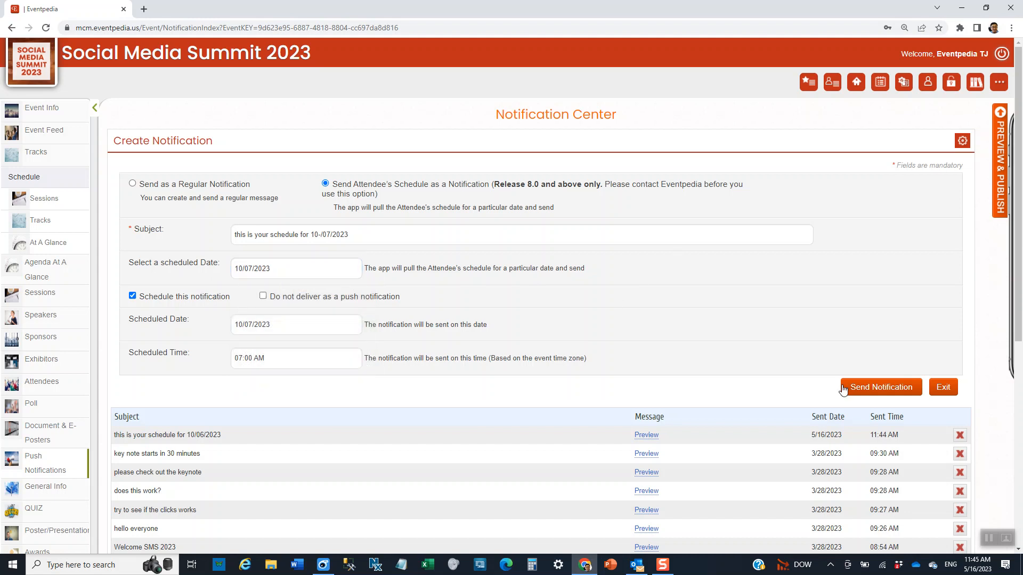
Submit the scheduled 10/07/2023 notification and start another attendee's schedule notification with the subject "this is your schedule for 10/08/2023"
{"action": "left_click", "coordinate": [894, 387]}
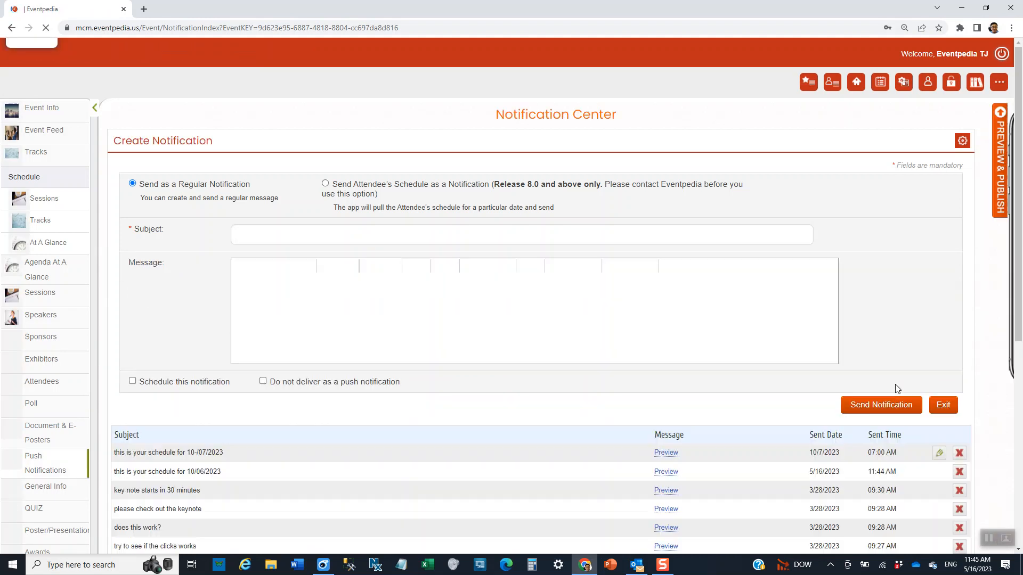
{"action": "left_click", "coordinate": [325, 183]}
{"action": "left_click", "coordinate": [300, 233]}
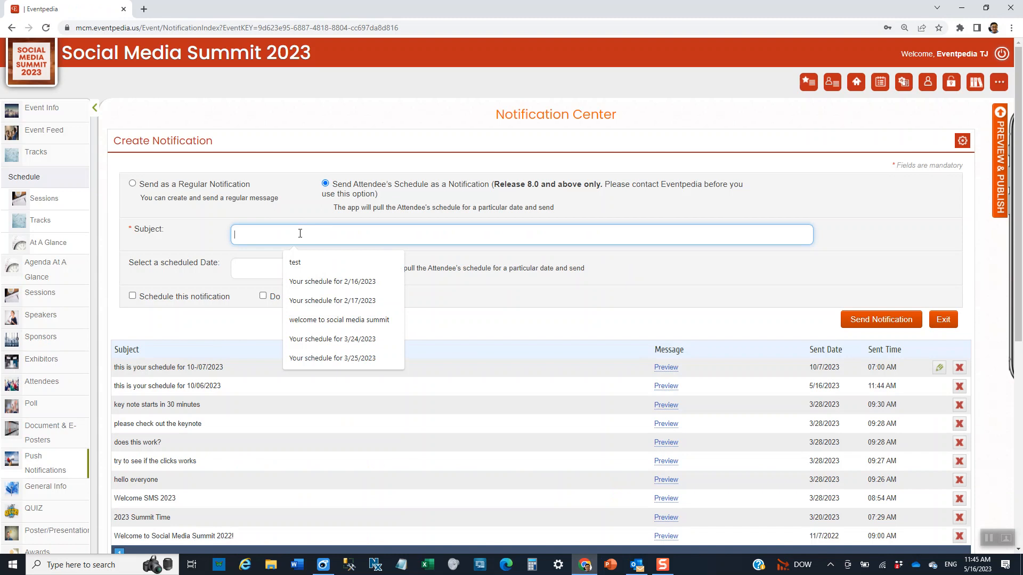
{"action": "type", "text": "t"}
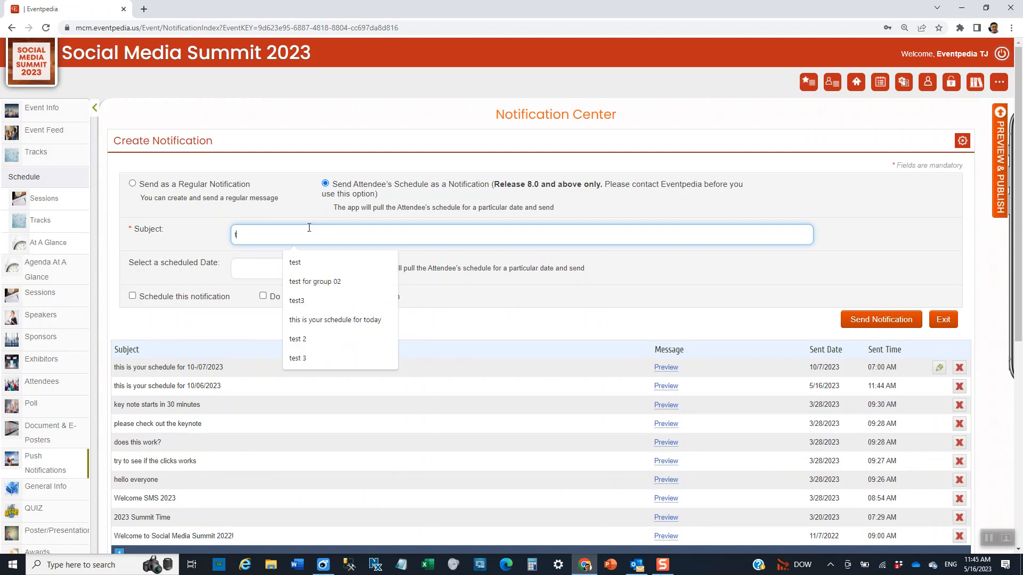
{"action": "type", "text": "his "}
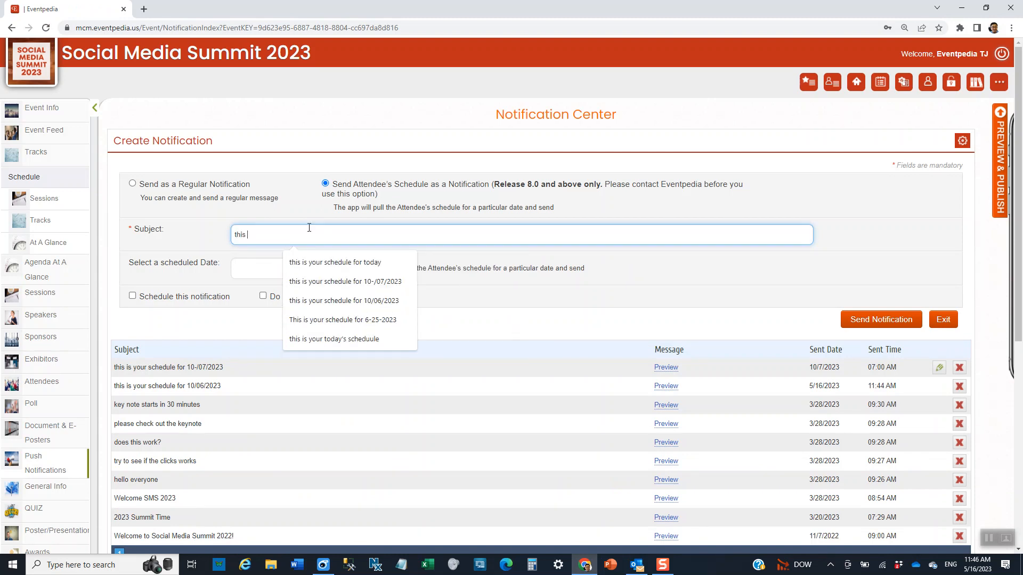
{"action": "type", "text": "isyour sche"}
{"action": "key", "text": "BackSpace"}
{"action": "key", "text": "BackSpace"}
{"action": "key", "text": "BackSpace"}
{"action": "key", "text": "BackSpace"}
{"action": "key", "text": "BackSpace"}
{"action": "key", "text": "BackSpace"}
{"action": "key", "text": "BackSpace"}
{"action": "key", "text": "BackSpace"}
{"action": "key", "text": "BackSpace"}
{"action": "type", "text": "your schedule "}
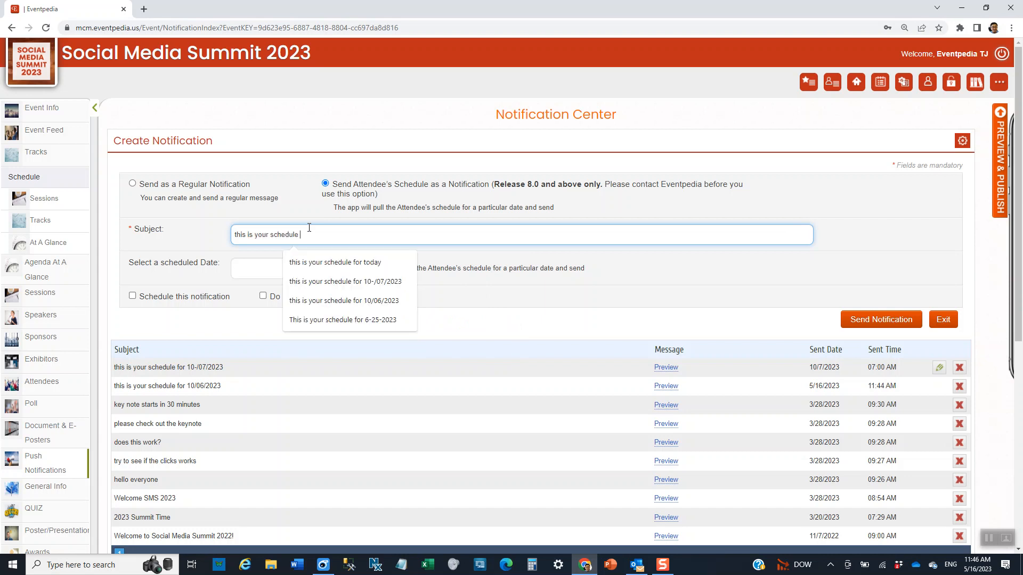
{"action": "type", "text": "for 10/08/2023"}
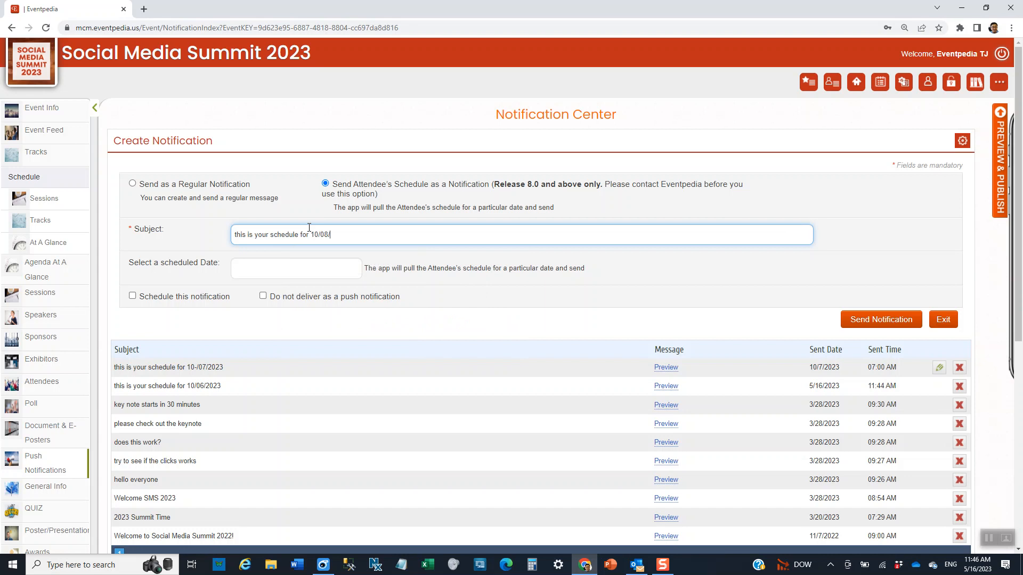
Set the date of the attendee schedule that this third notification pulls to 10/08/2023
{"action": "key", "text": "Tab"}
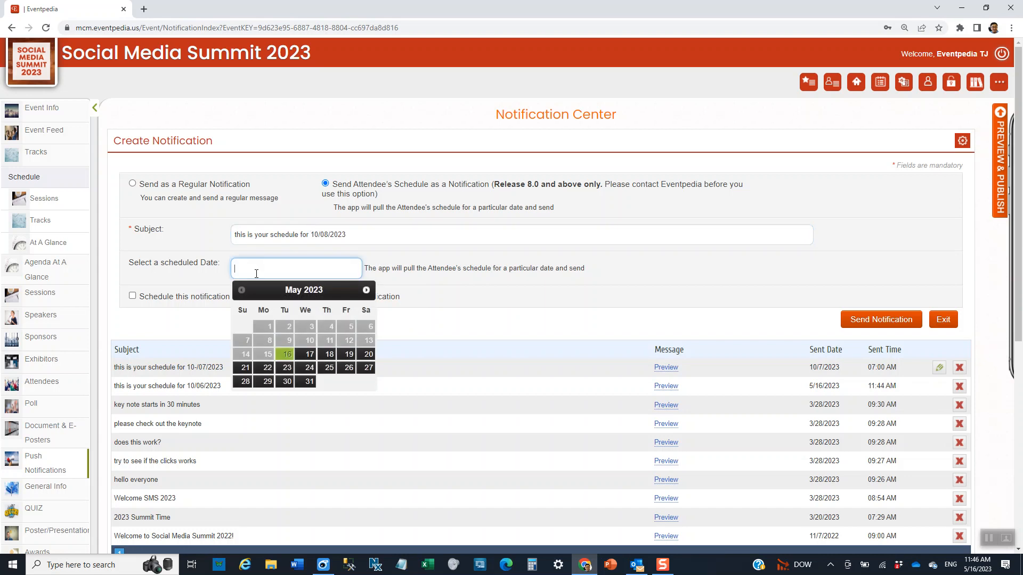
{"action": "type", "text": "10"}
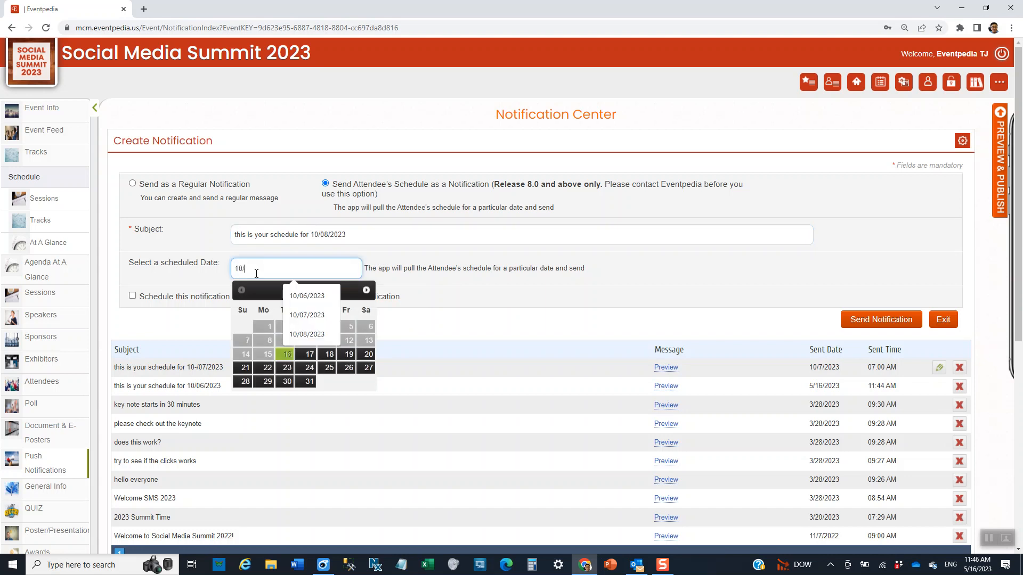
{"action": "type", "text": "/08/2023"}
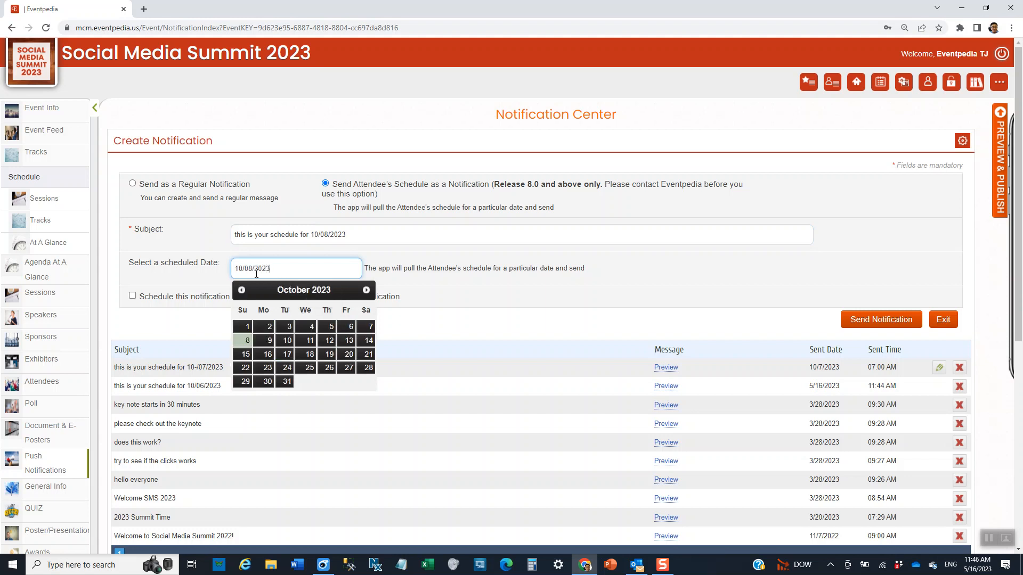
{"action": "key", "text": "Tab"}
Schedule this notification for delivery on 10/08/2023 at 07:00 AM and submit it
{"action": "left_click", "coordinate": [132, 295]}
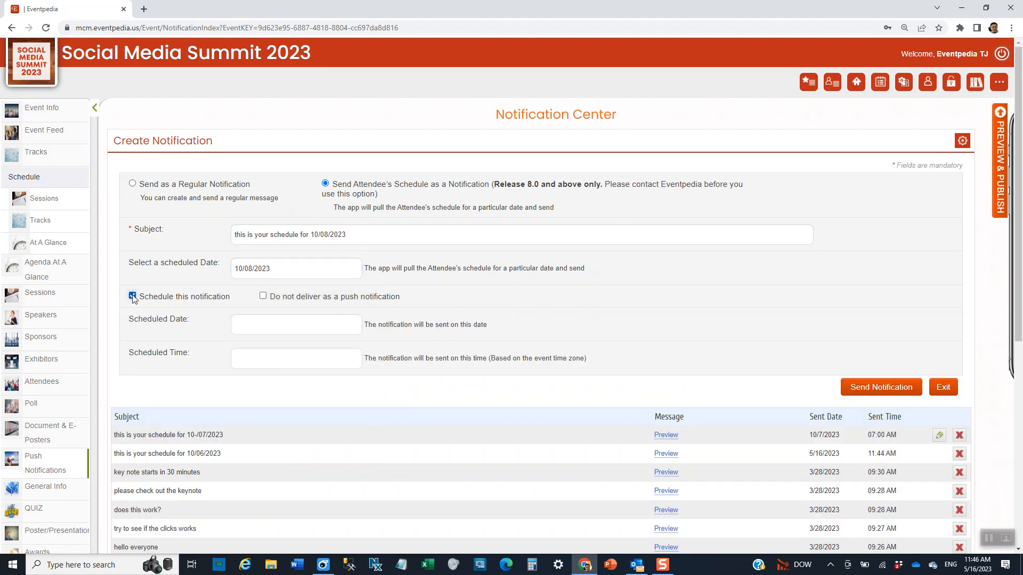
{"action": "left_click", "coordinate": [275, 326]}
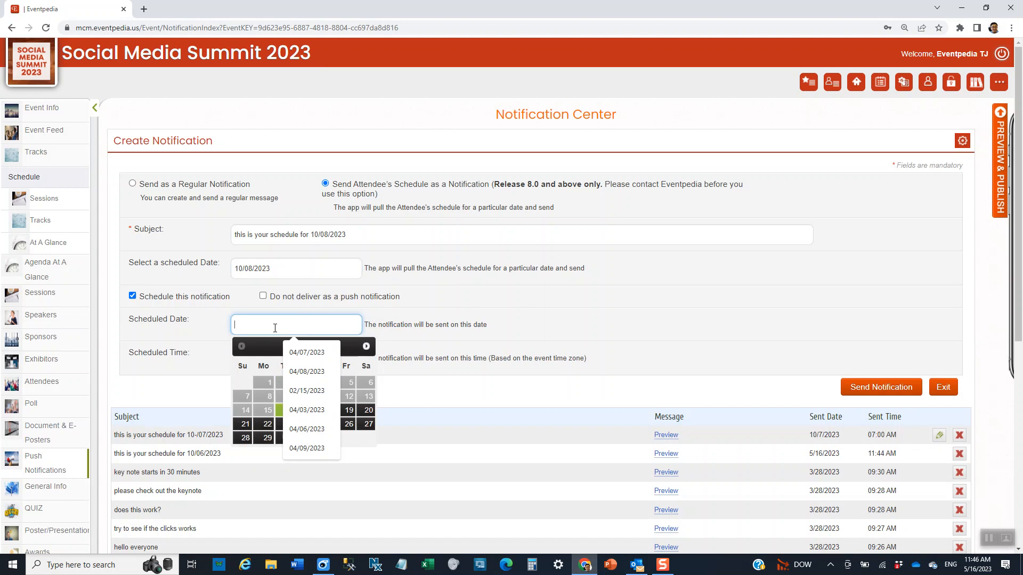
{"action": "type", "text": "10/08/2023"}
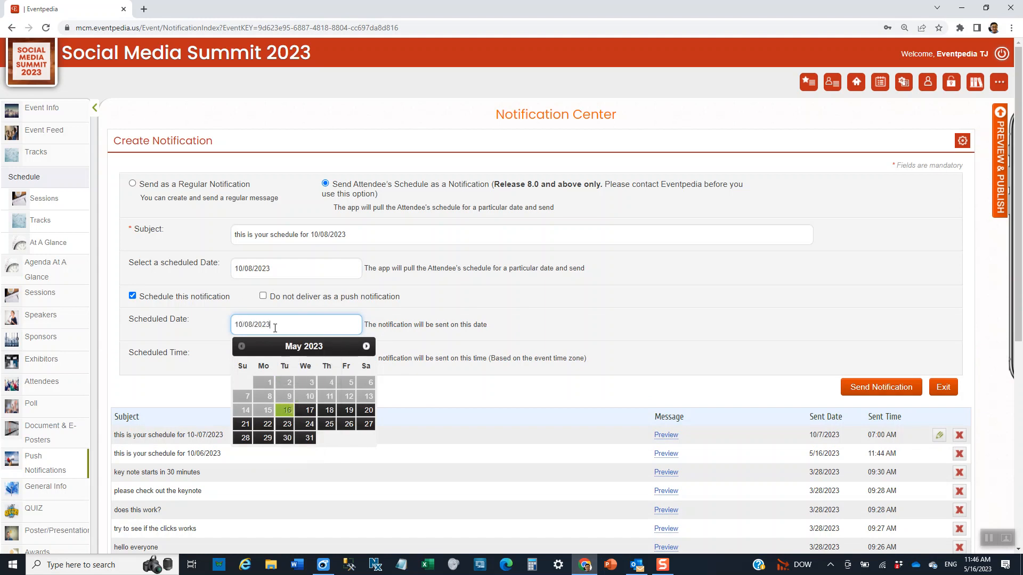
{"action": "key", "text": "Tab"}
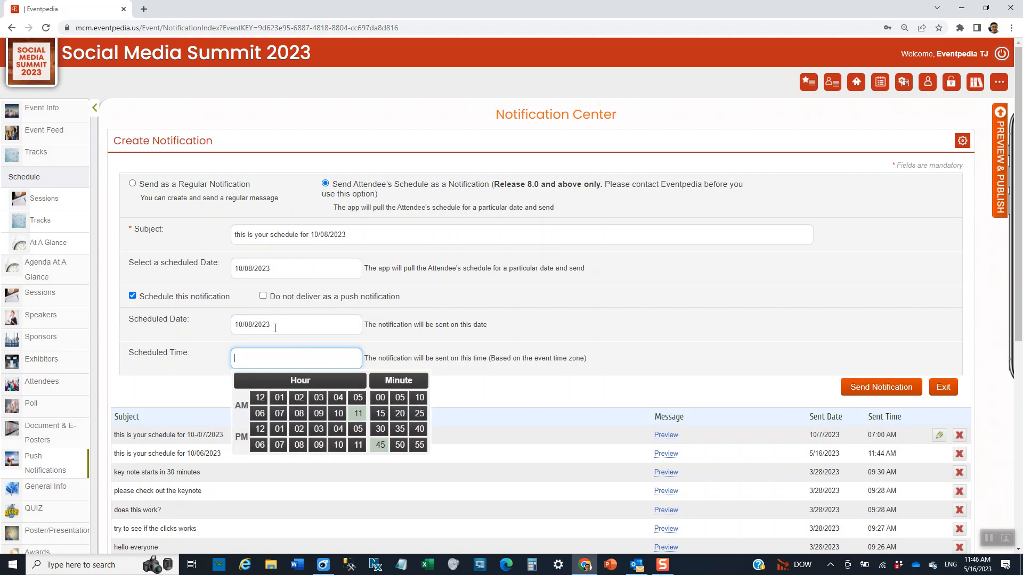
{"action": "left_click", "coordinate": [279, 414]}
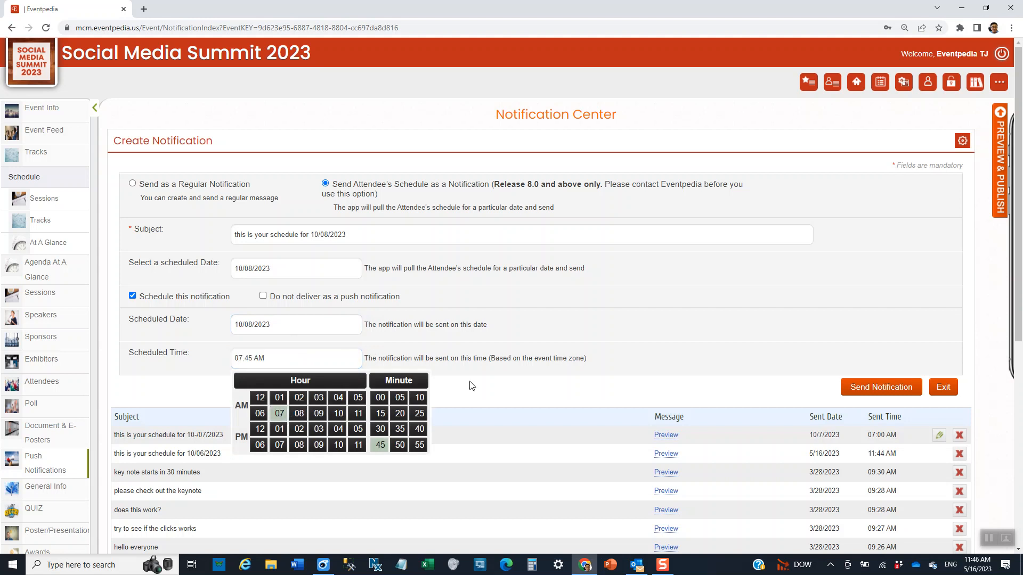
{"action": "left_click", "coordinate": [381, 398]}
{"action": "left_click", "coordinate": [862, 393]}
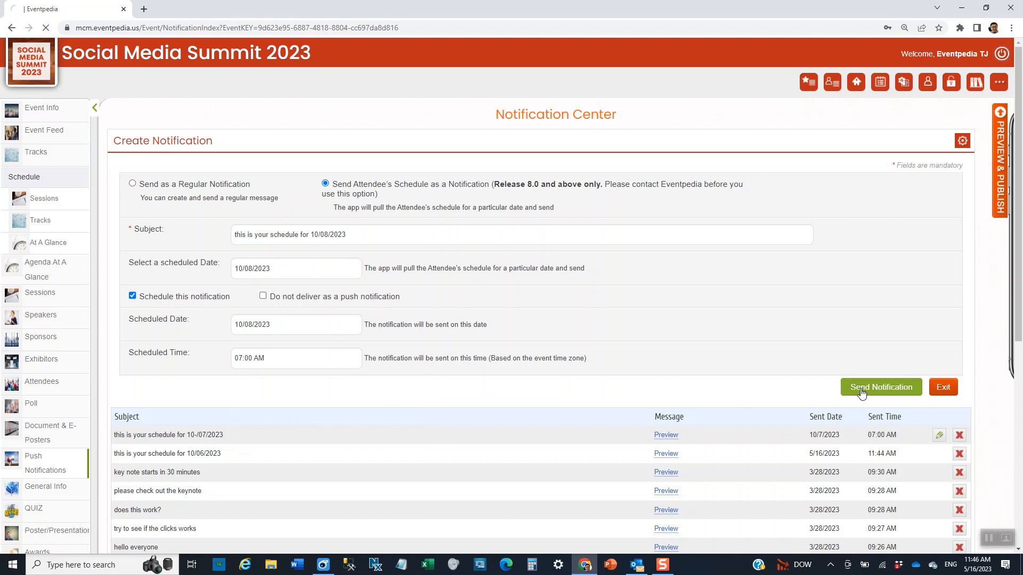
Correct the subject of the scheduled 10/07 notification to "this is your schedule for 10/07/2023" and resubmit it
{"action": "scroll", "coordinate": [703, 389], "scroll_direction": "down", "scroll_amount": 1}
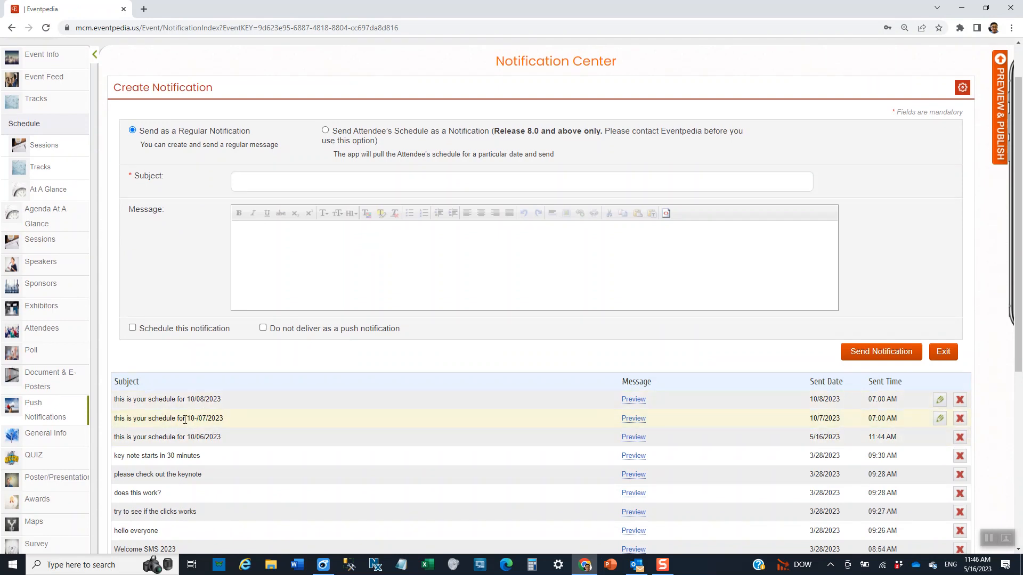
{"action": "left_click", "coordinate": [940, 419]}
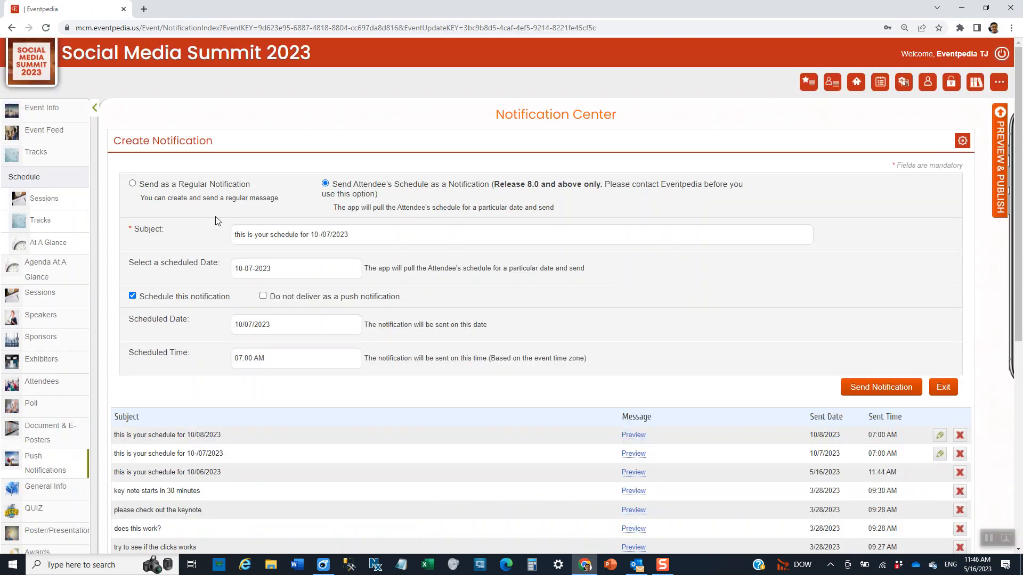
{"action": "left_click", "coordinate": [318, 239]}
{"action": "key", "text": "BackSpace"}
{"action": "left_click", "coordinate": [881, 387]}
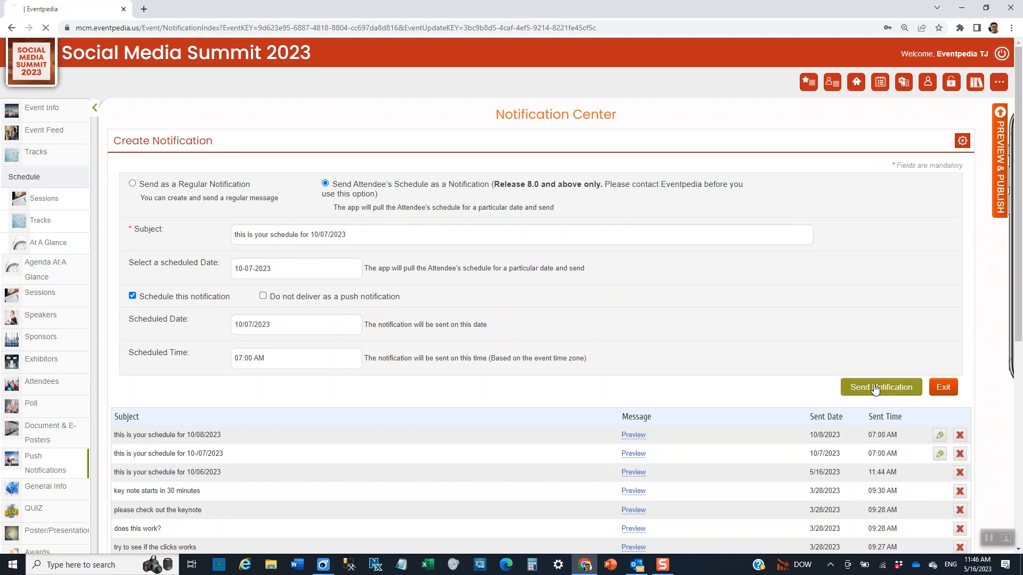
{"action": "scroll", "coordinate": [799, 314], "scroll_direction": "down", "scroll_amount": 3}
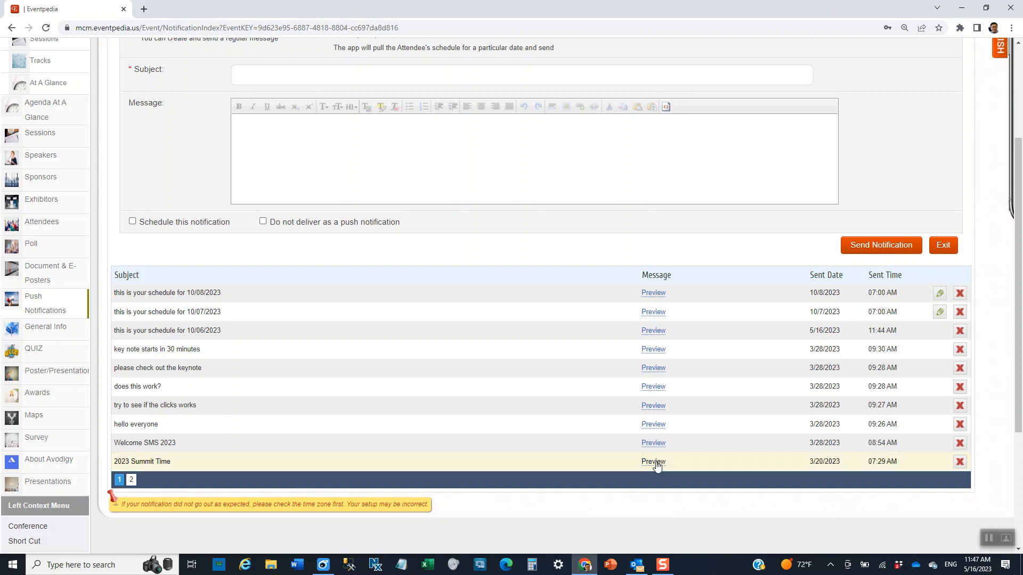
{"action": "scroll", "coordinate": [656, 461], "scroll_direction": "up", "scroll_amount": 3}
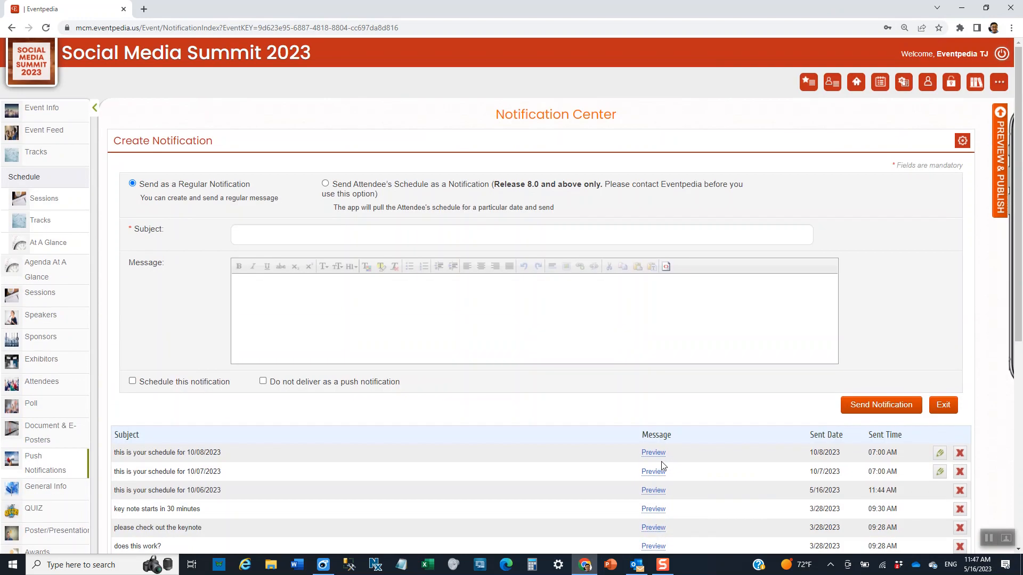